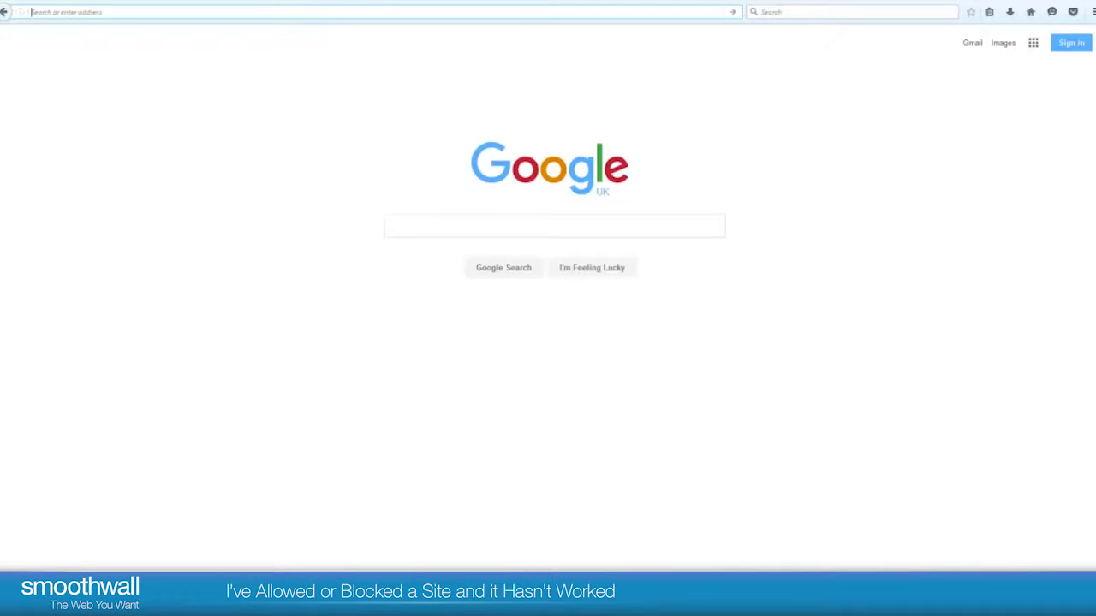
Load playboy.com/style in Firefox to see whether Smoothwall blocks it
text(play)
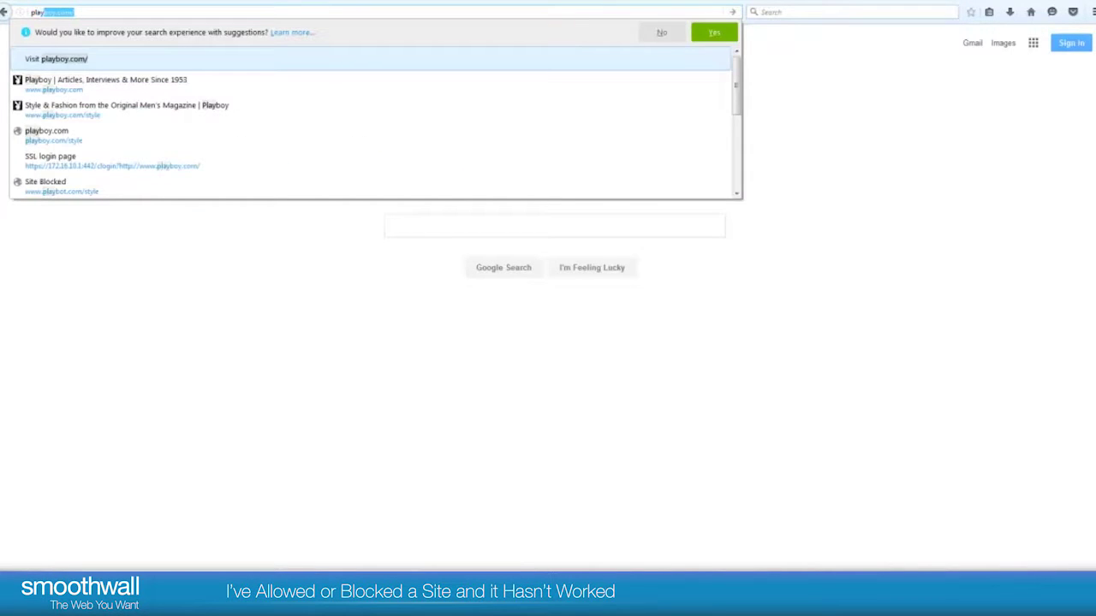
text(boy.com)
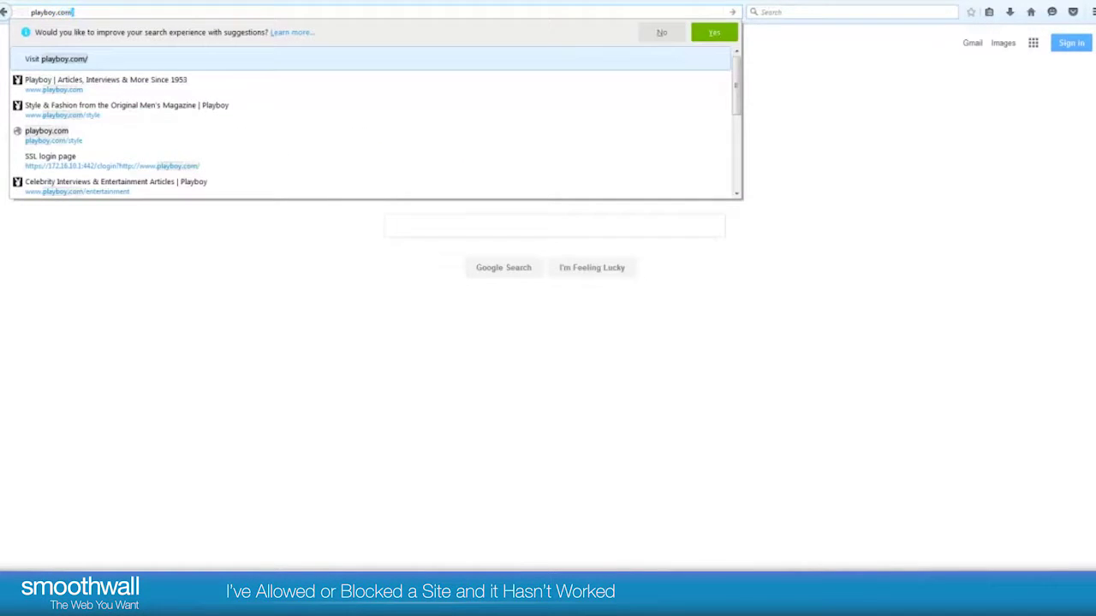
text(/style)
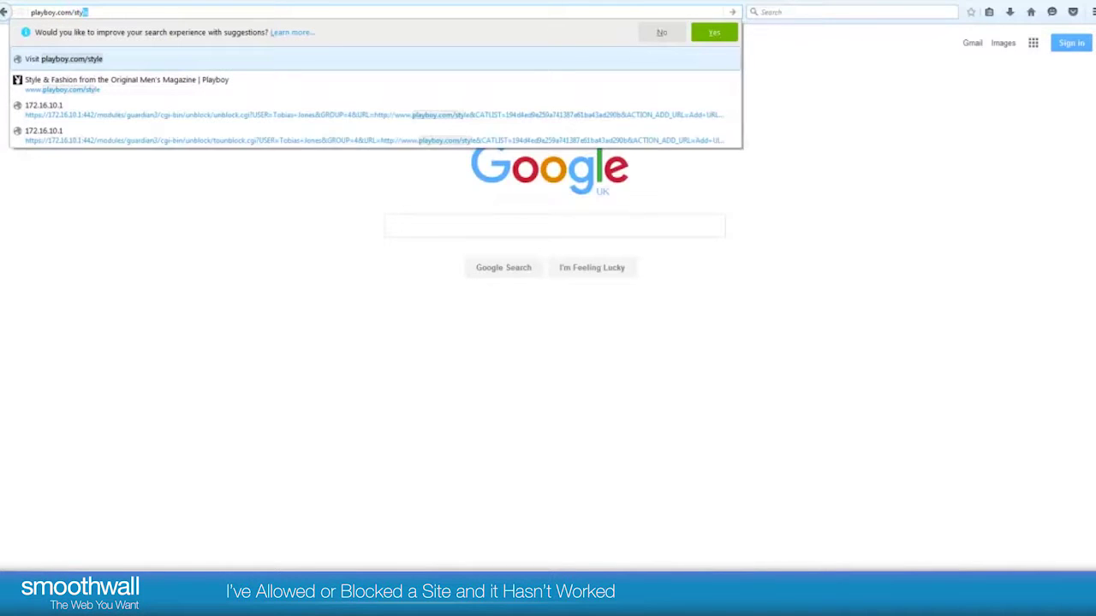
key(Return)
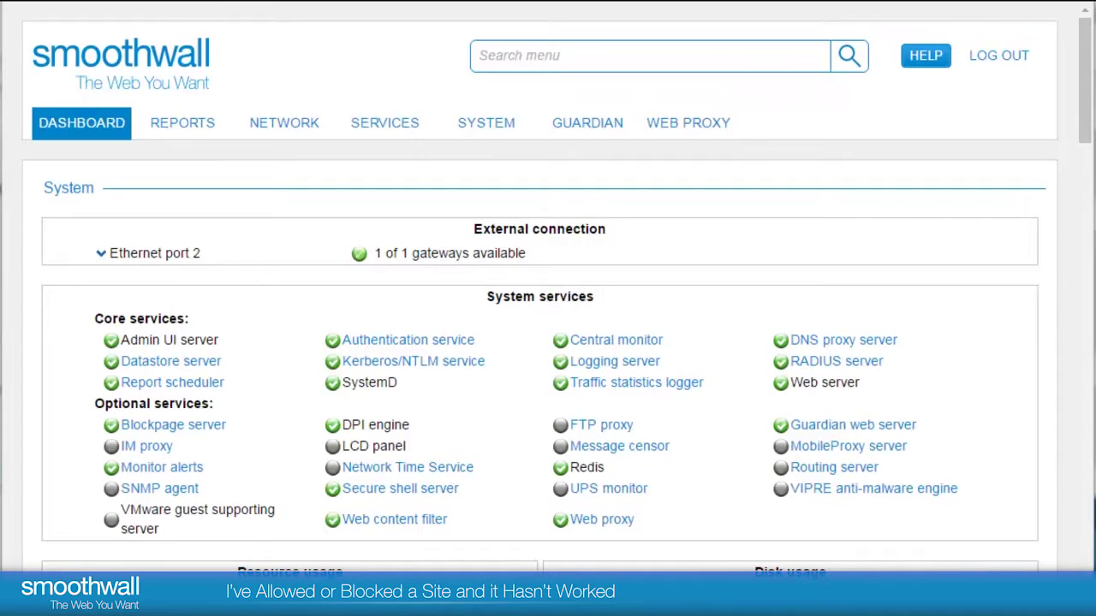
Go to Guardian's Policy tester page and put the cursor in its URL field
click(589, 128)
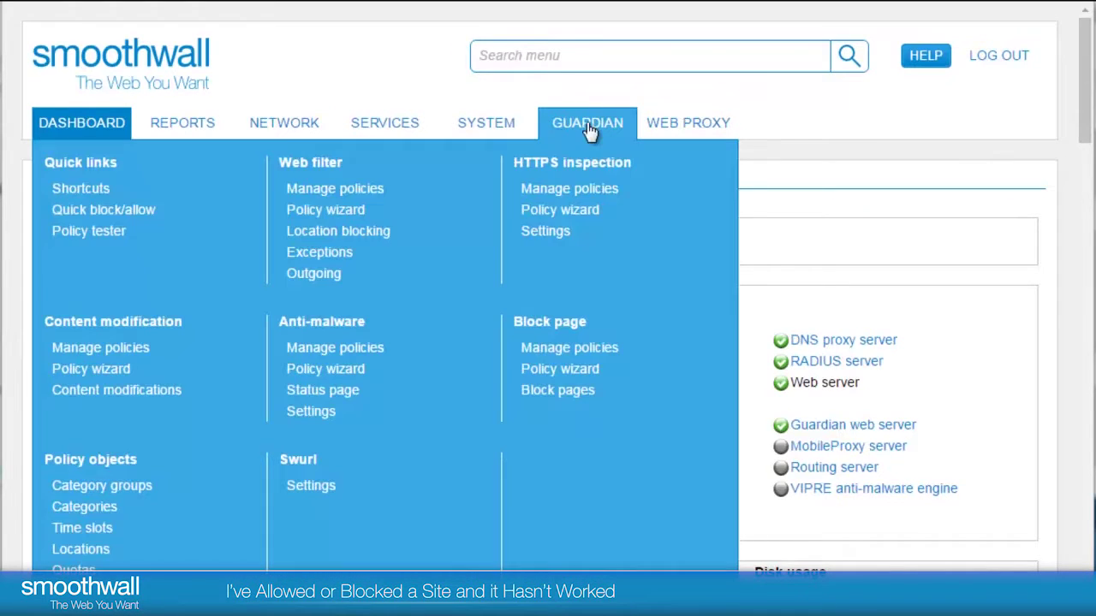
click(77, 233)
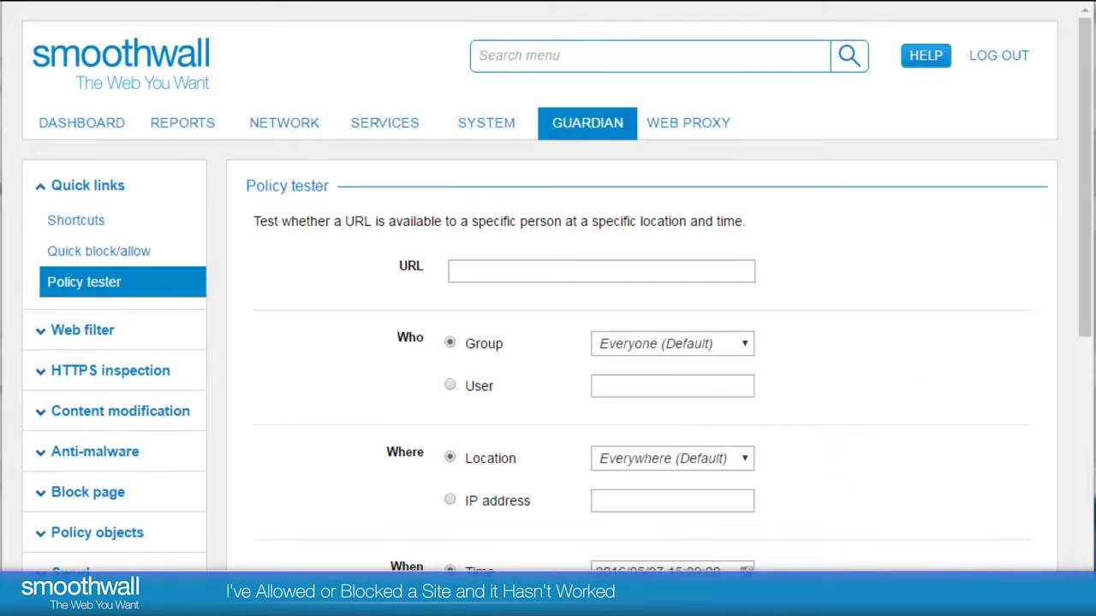
drag(1085, 150, 1085, 245)
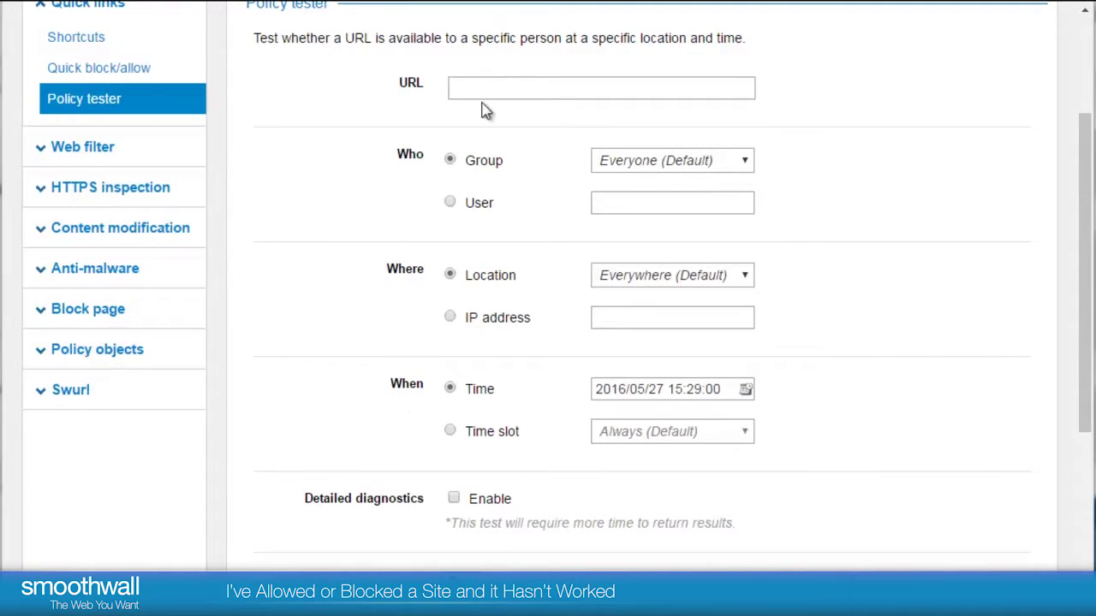
click(484, 93)
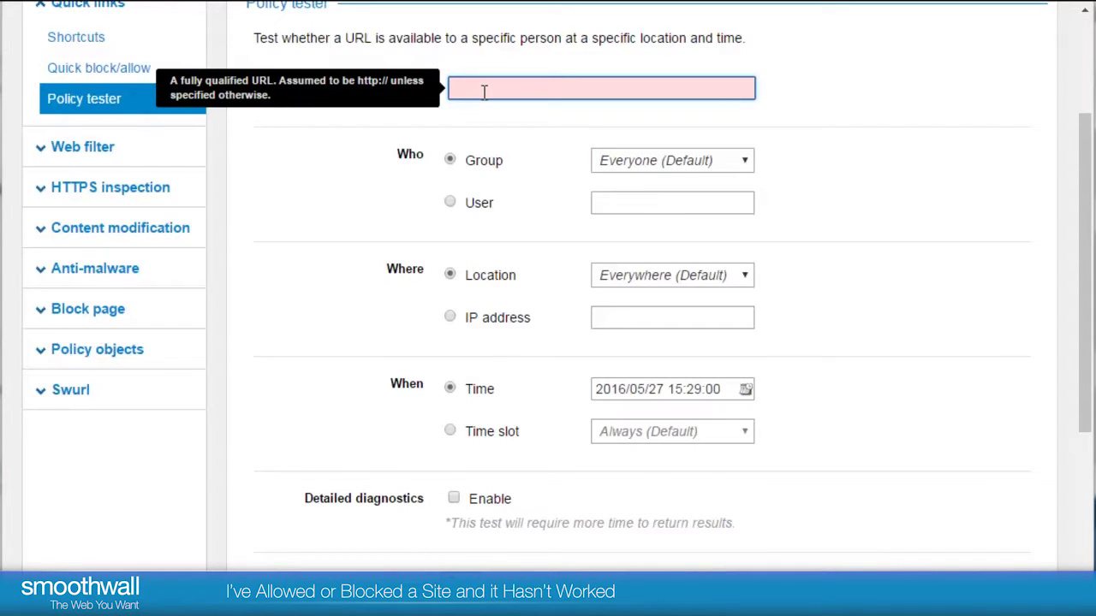
text(w)
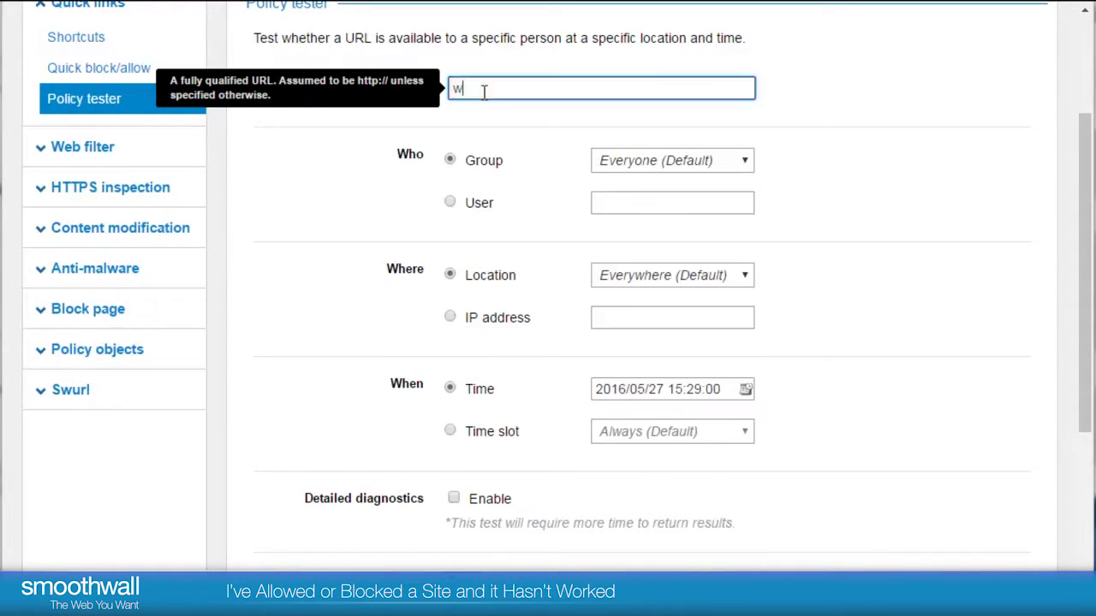
text(ww.play)
text(boy)
text(.com)
click(747, 161)
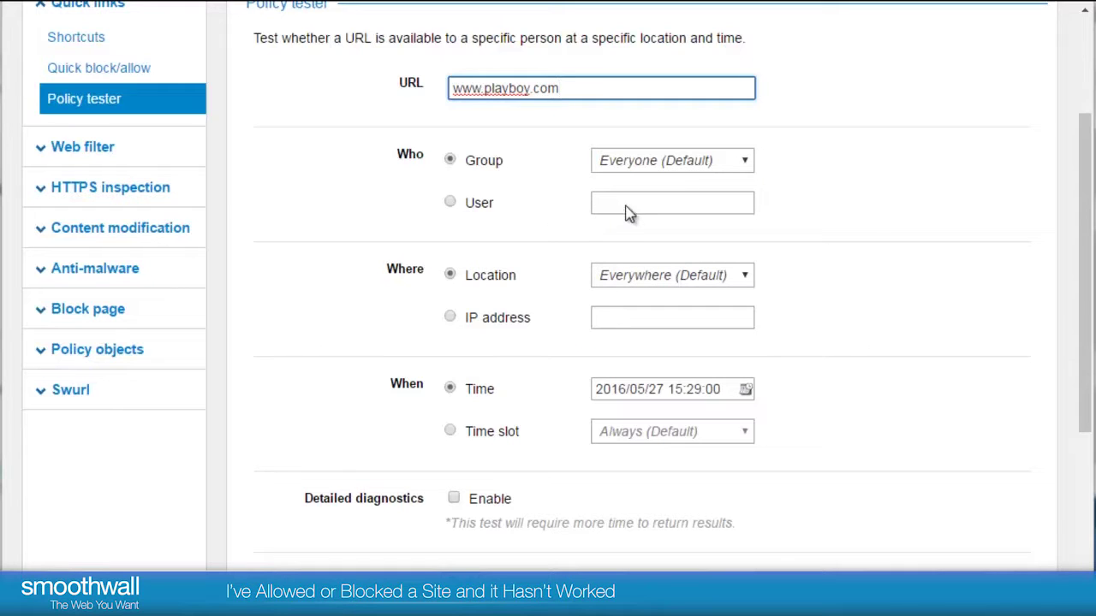
click(742, 160)
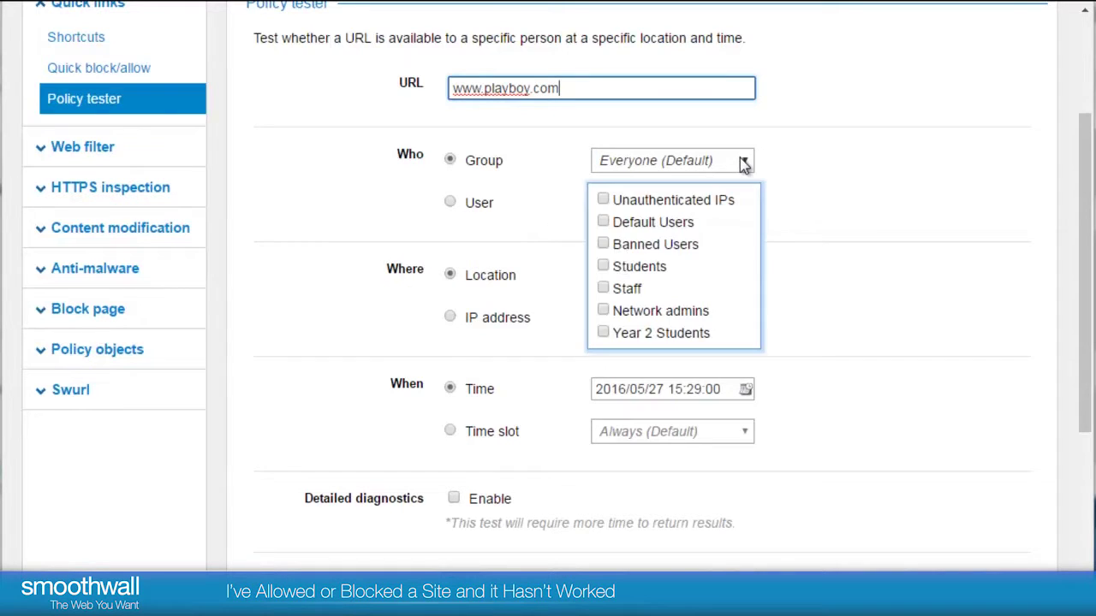
click(603, 267)
click(864, 212)
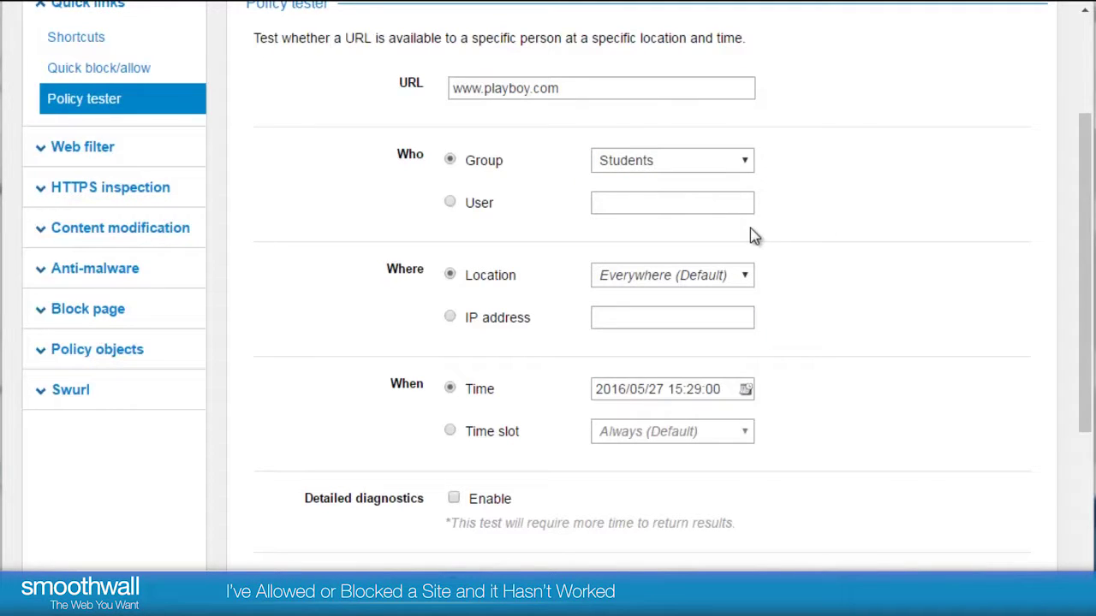
Tick the Everywhere location and test against the Always time slot
click(748, 275)
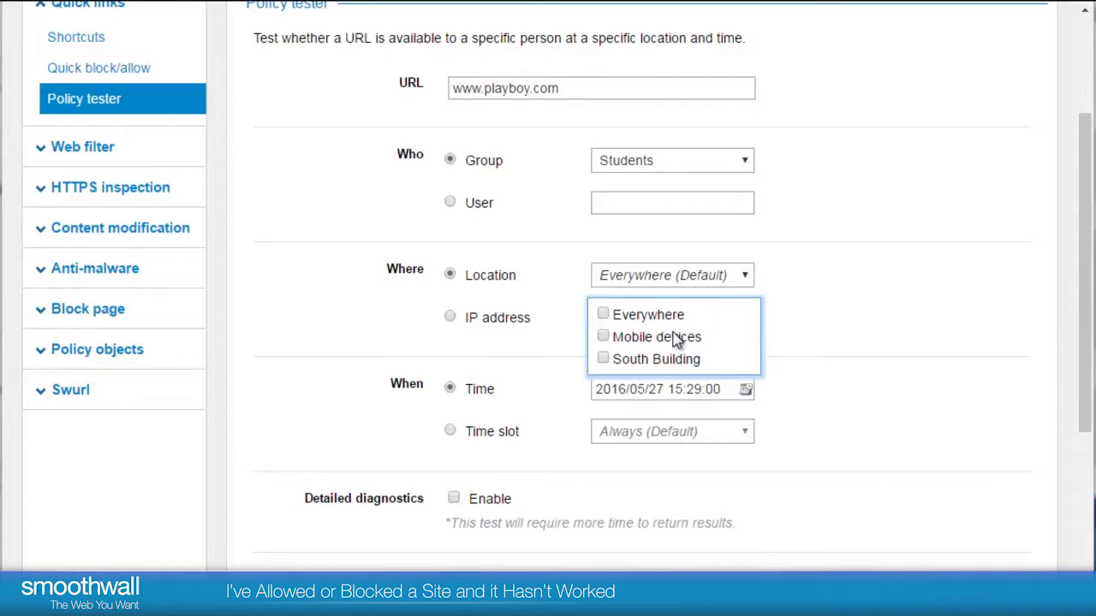
click(778, 284)
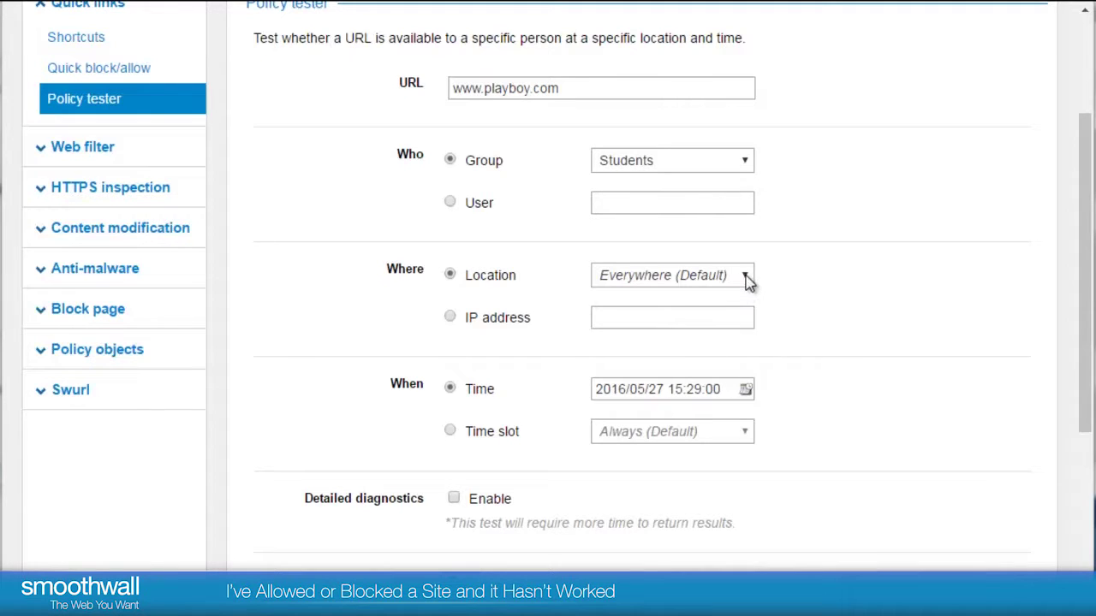
click(744, 278)
click(603, 315)
click(866, 310)
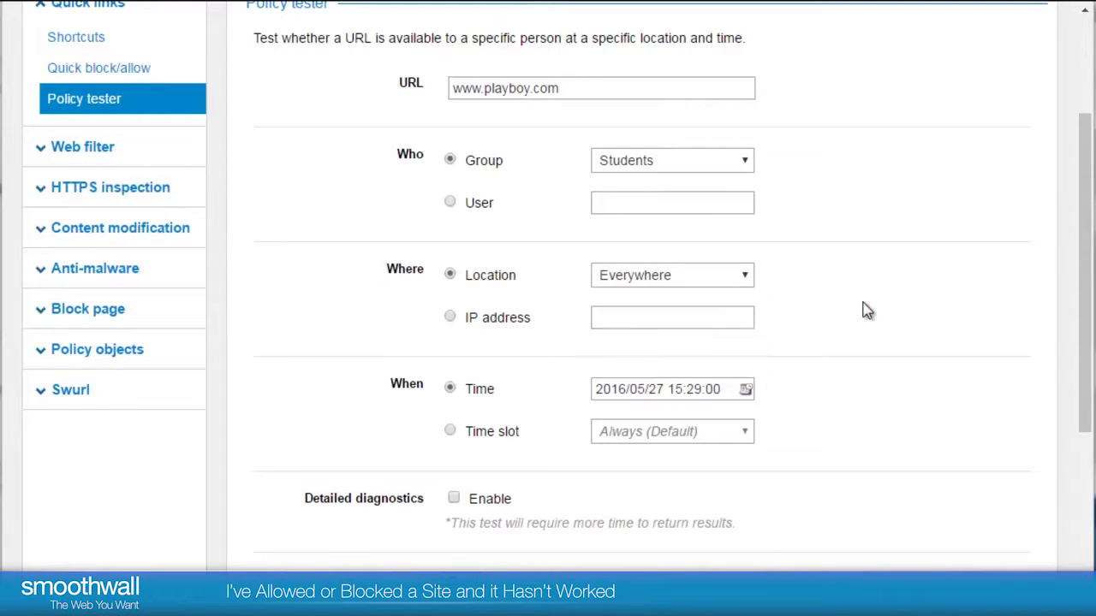
click(745, 391)
drag(1085, 235, 1085, 381)
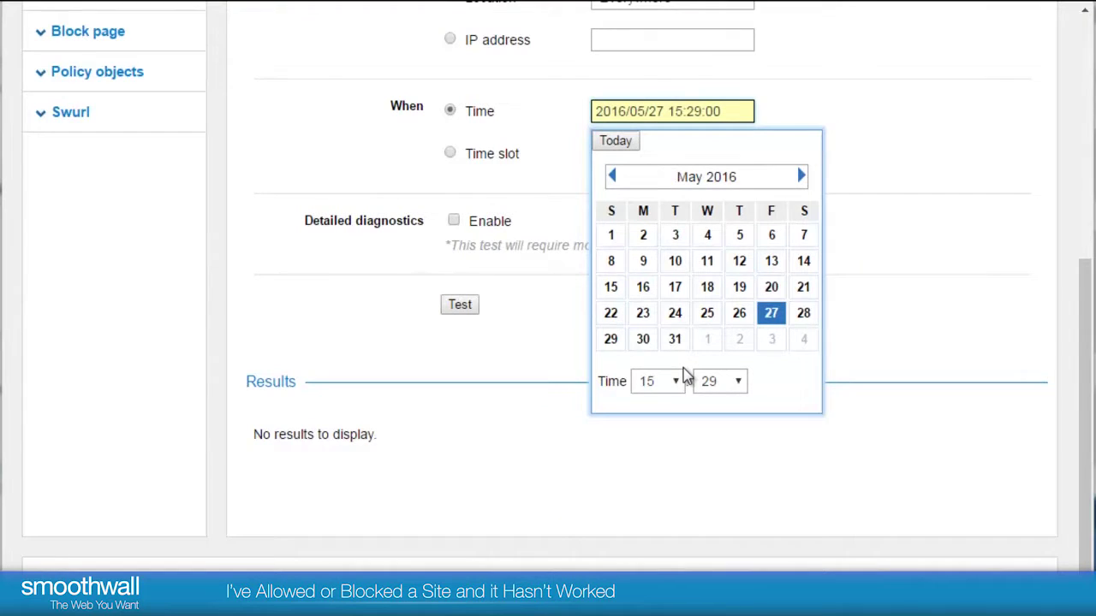
click(839, 108)
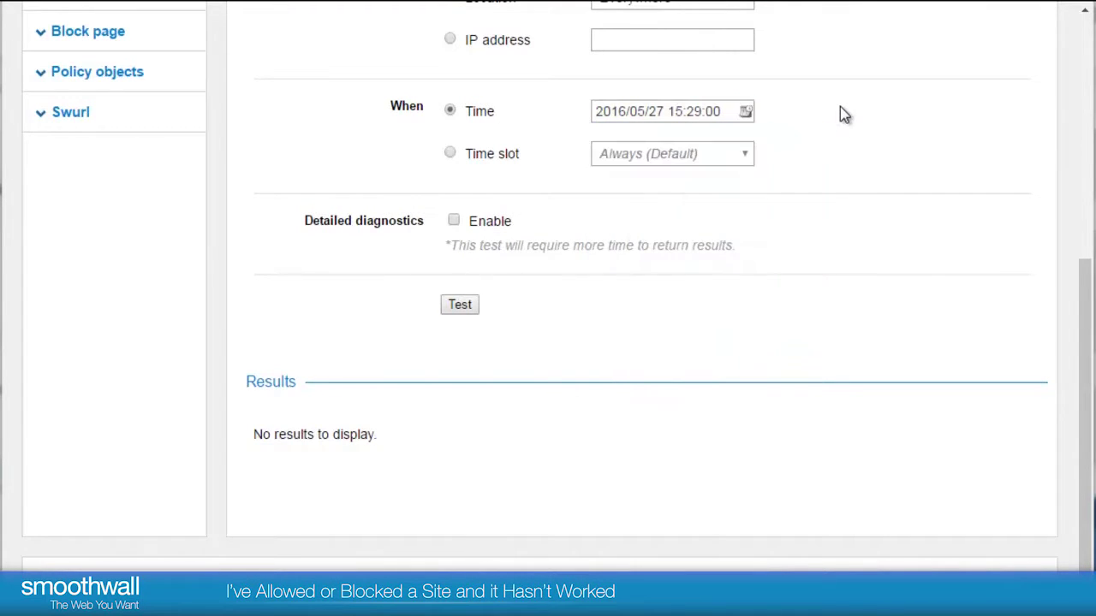
click(449, 153)
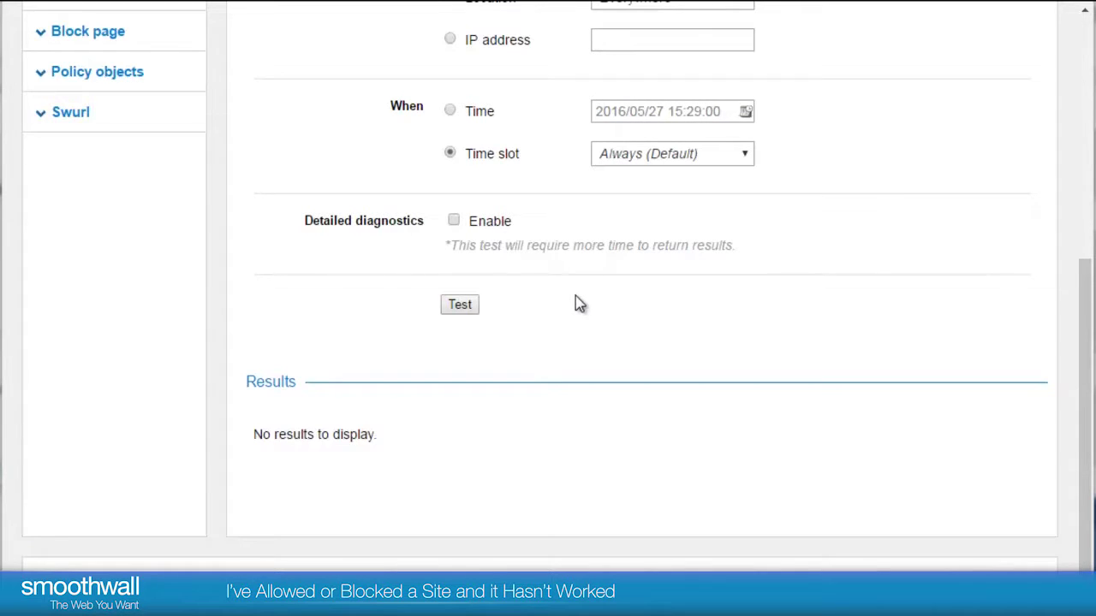
Run the test and review playboy.com blocked as Adult Sites by Core Blocked Content
click(459, 307)
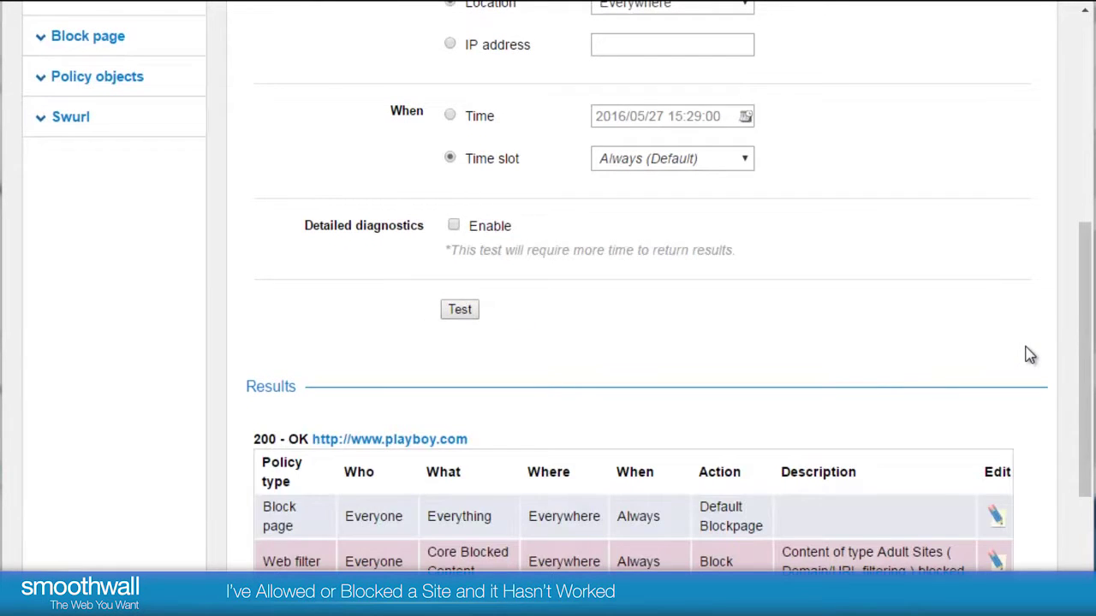
drag(1085, 360, 1085, 447)
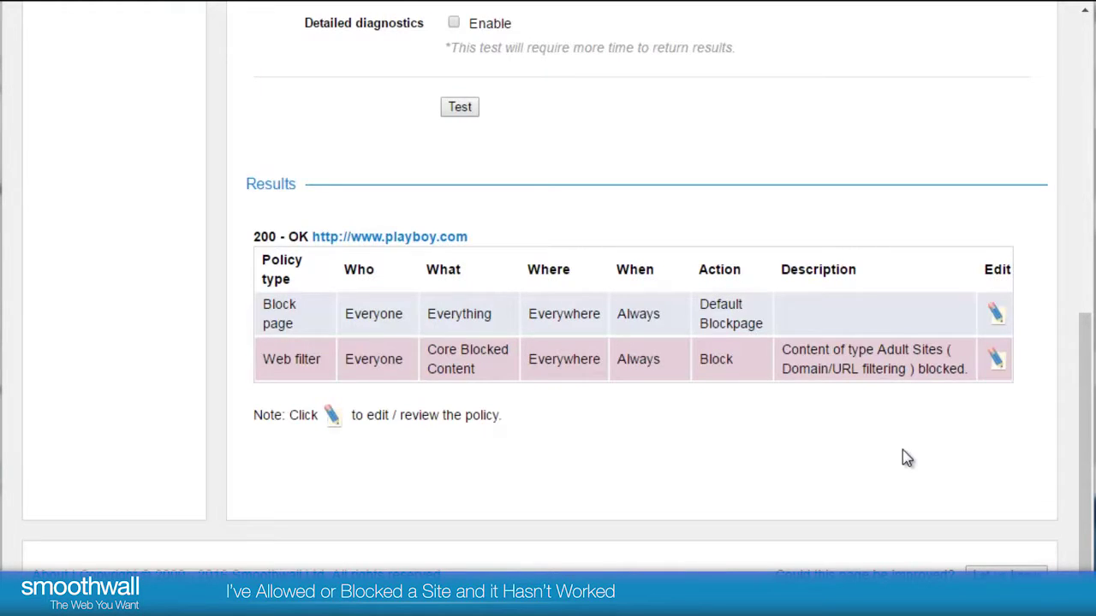
drag(1084, 409, 1085, 111)
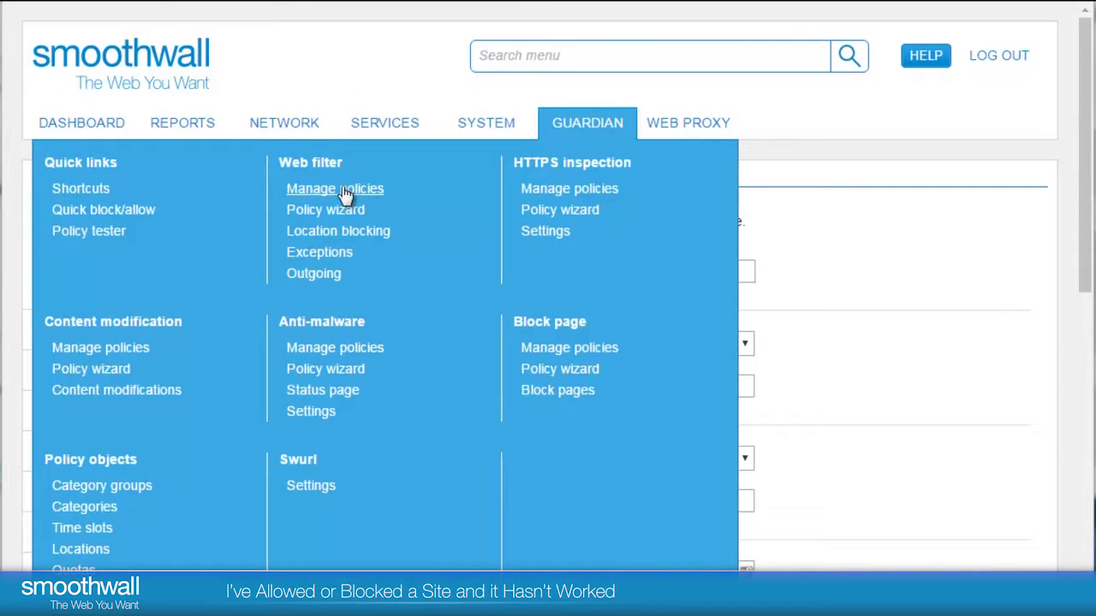
Open Web filter's Manage policies and scroll to show policies 7–8, Students allow last
click(343, 192)
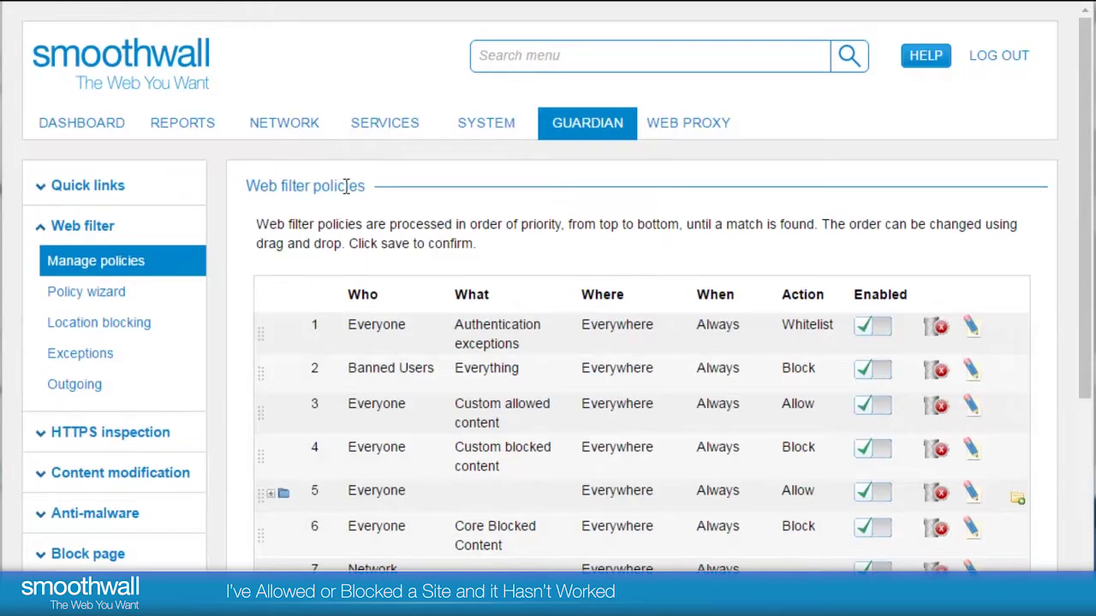
scroll(1085, 111, down, 3)
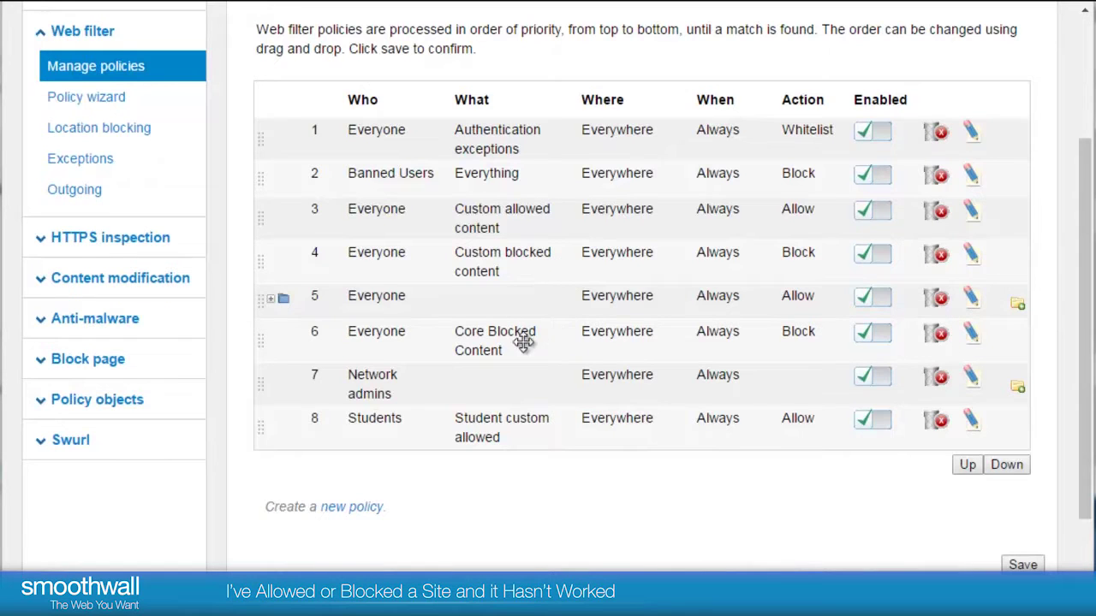
Move the Students allow policy to second, above Core Blocked Content, and save the order
click(552, 425)
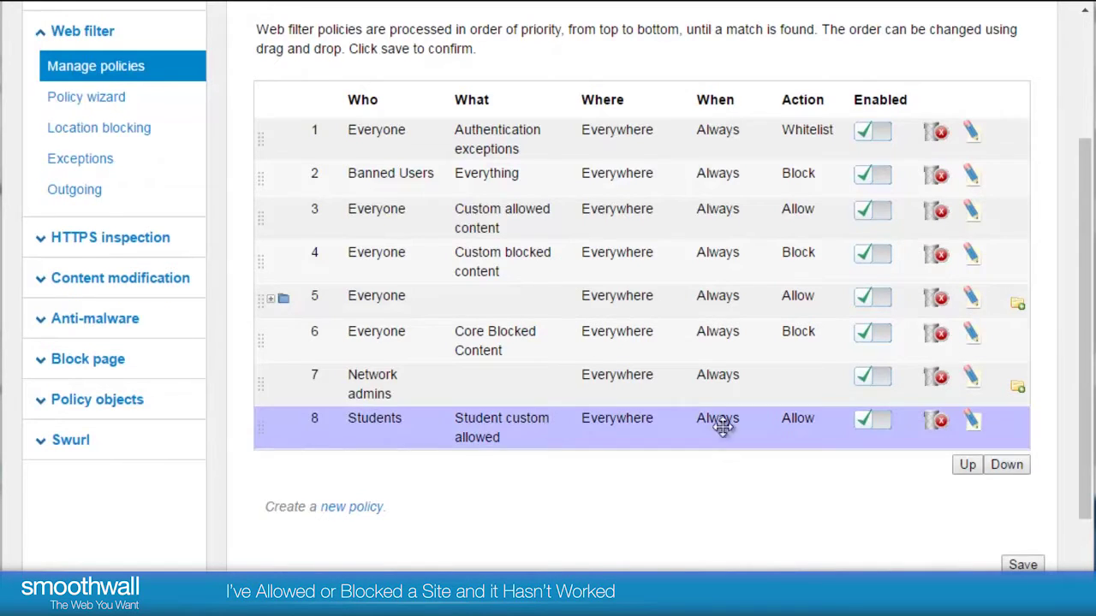
click(969, 467)
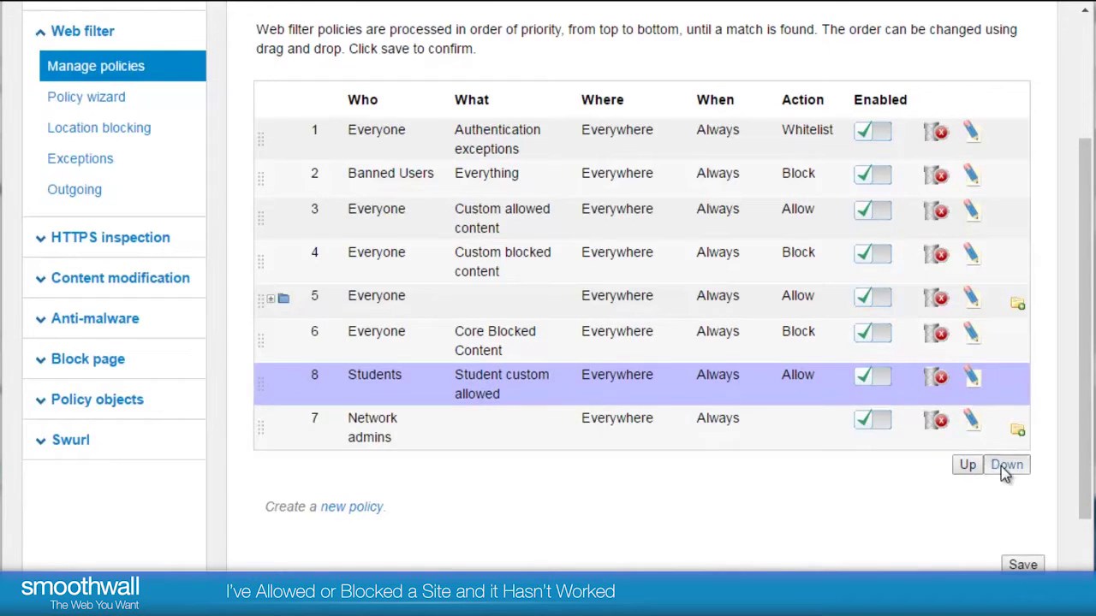
click(1003, 465)
click(969, 467)
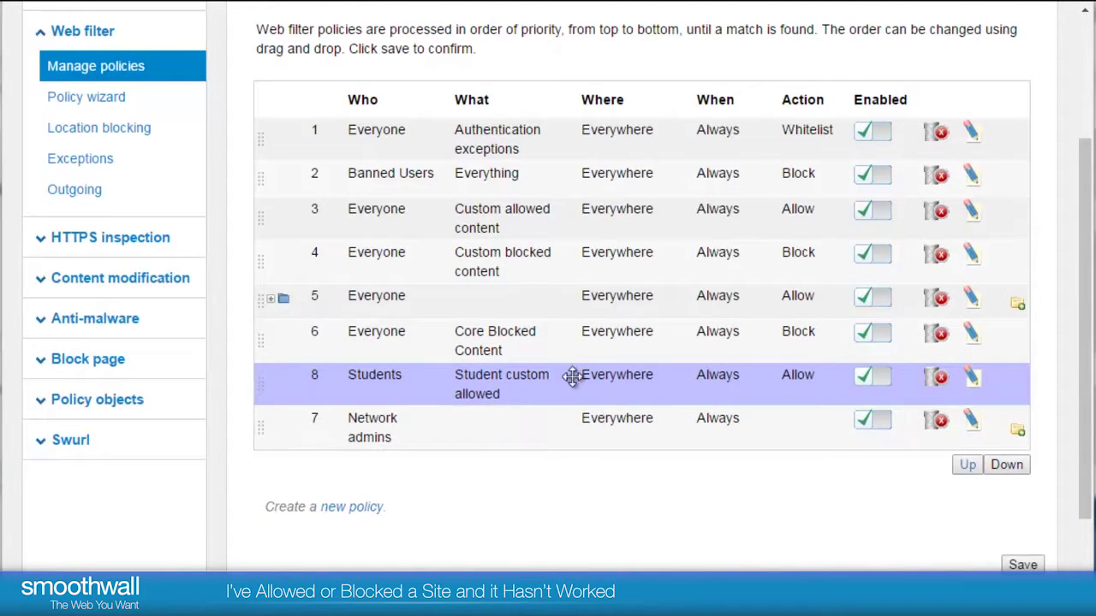
drag(572, 377, 569, 174)
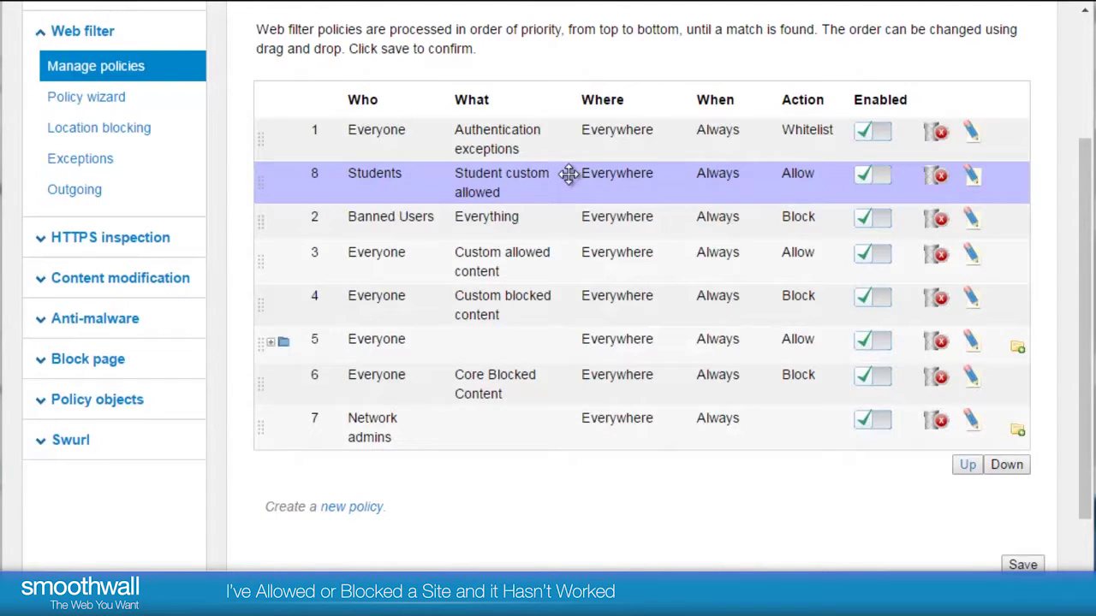
click(1023, 565)
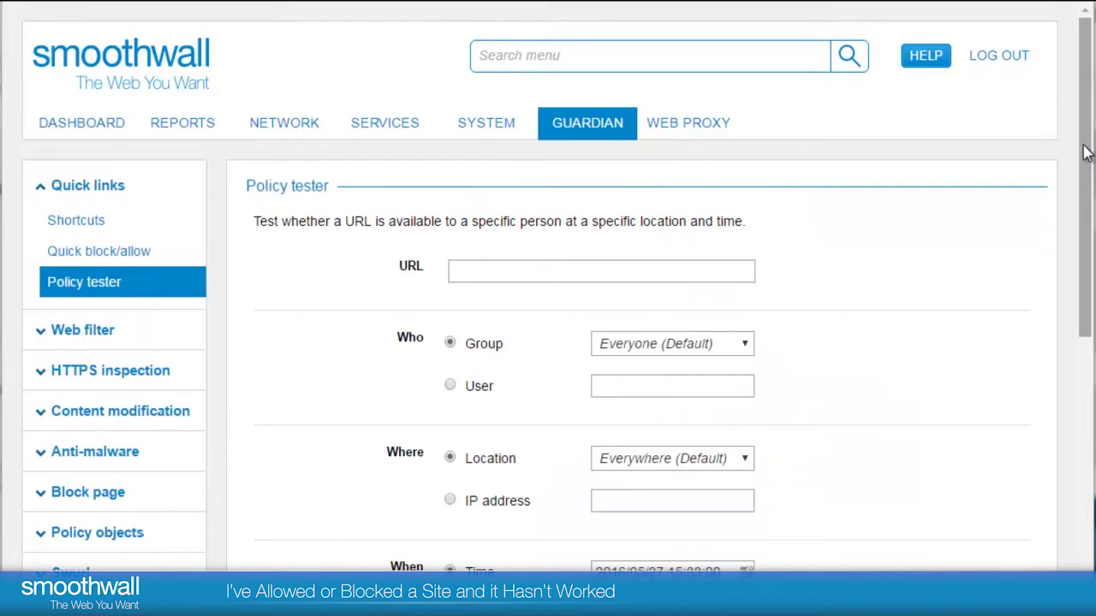
drag(1084, 283, 1083, 398)
click(510, 48)
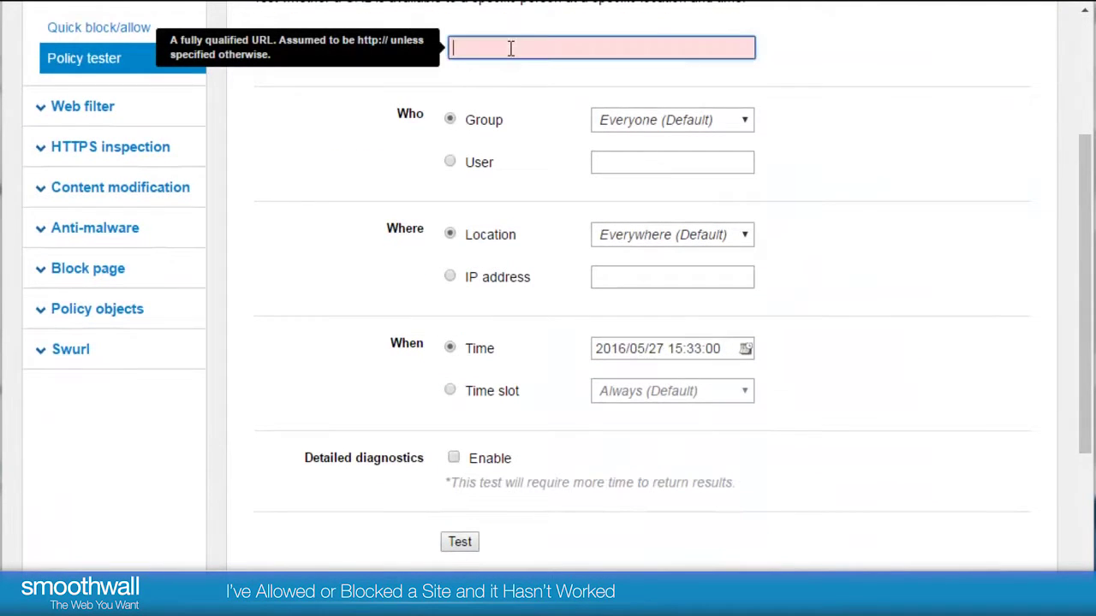
text(www.)
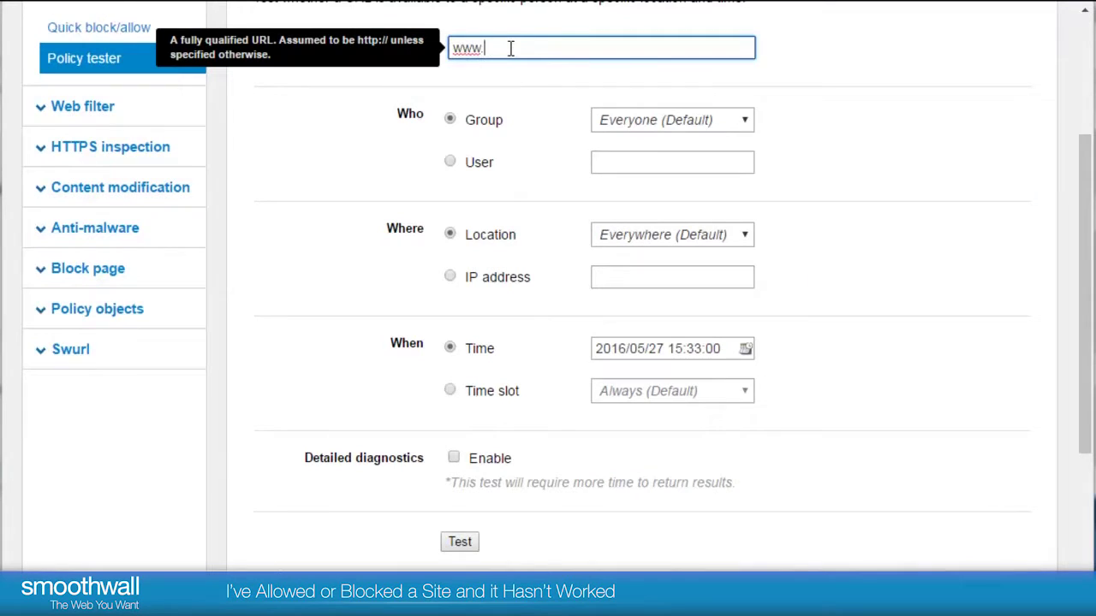
text(playboy)
text(.com)
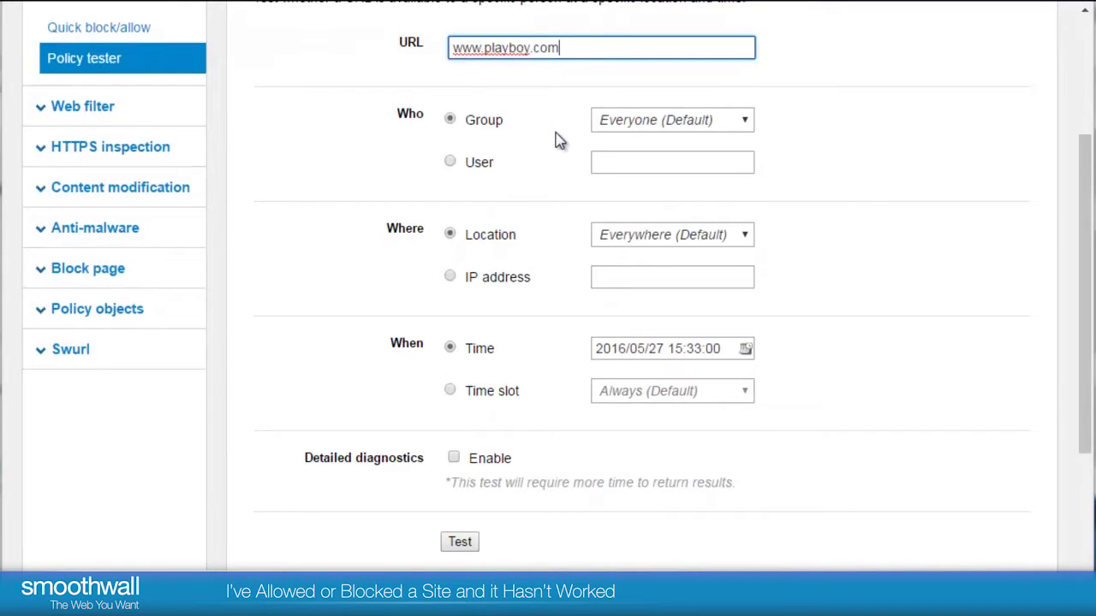
click(744, 120)
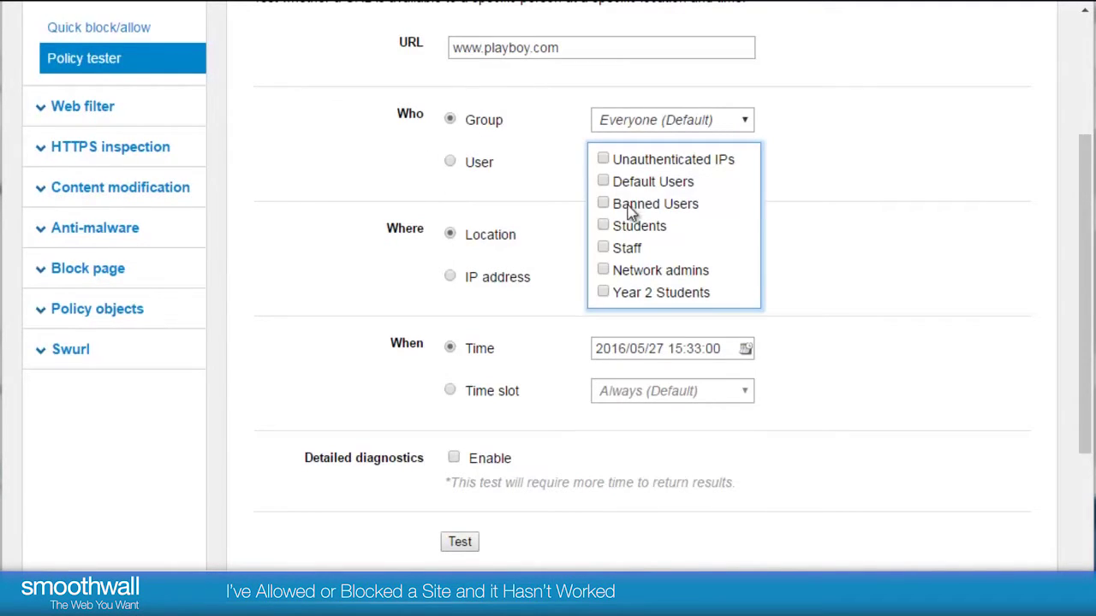
click(603, 227)
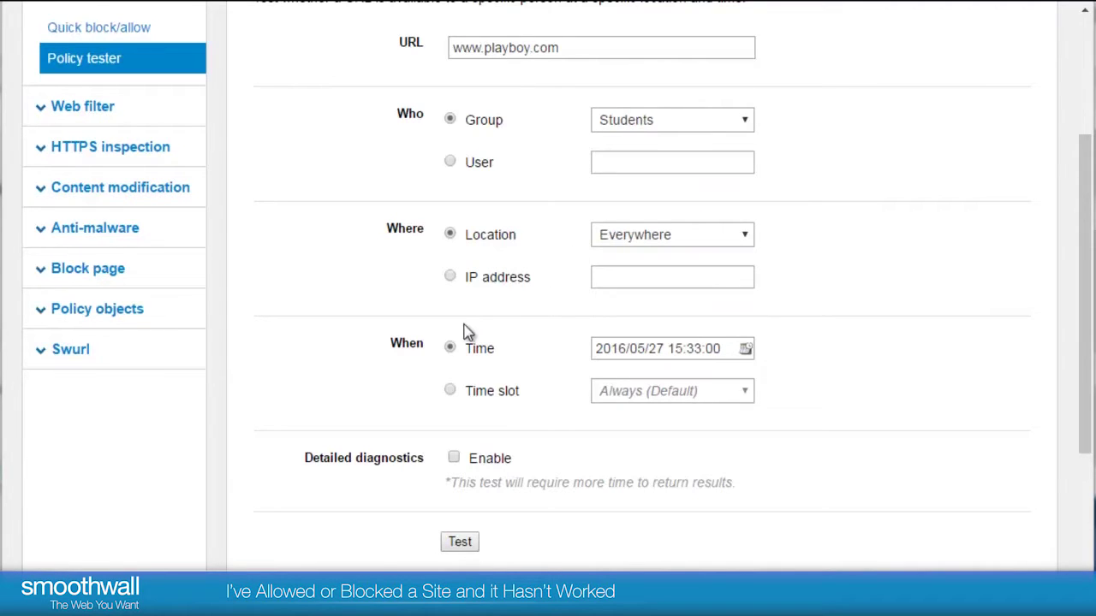
click(451, 391)
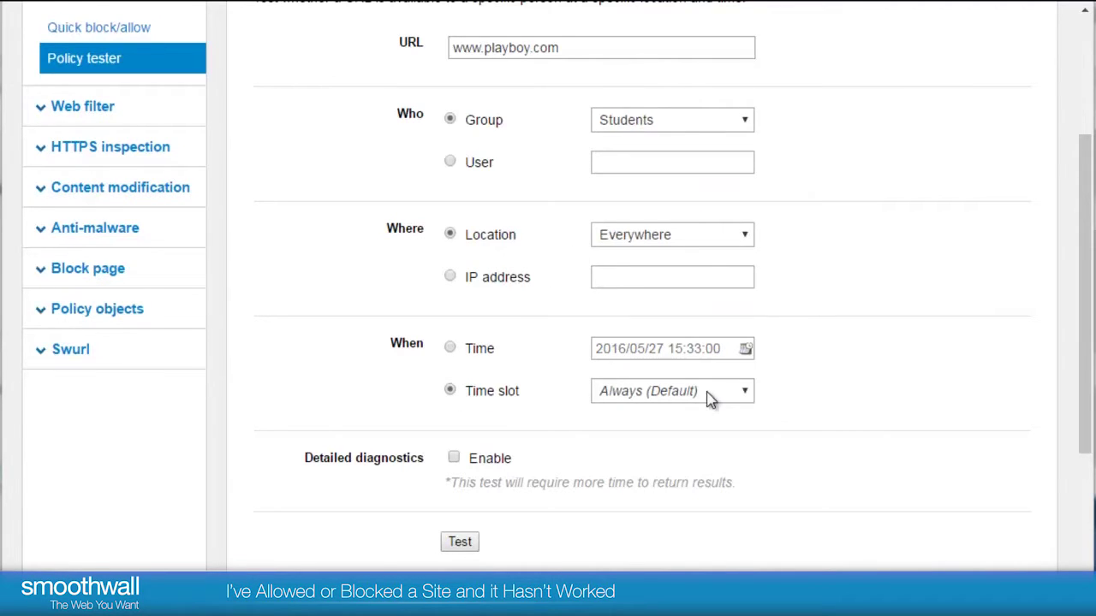
click(461, 542)
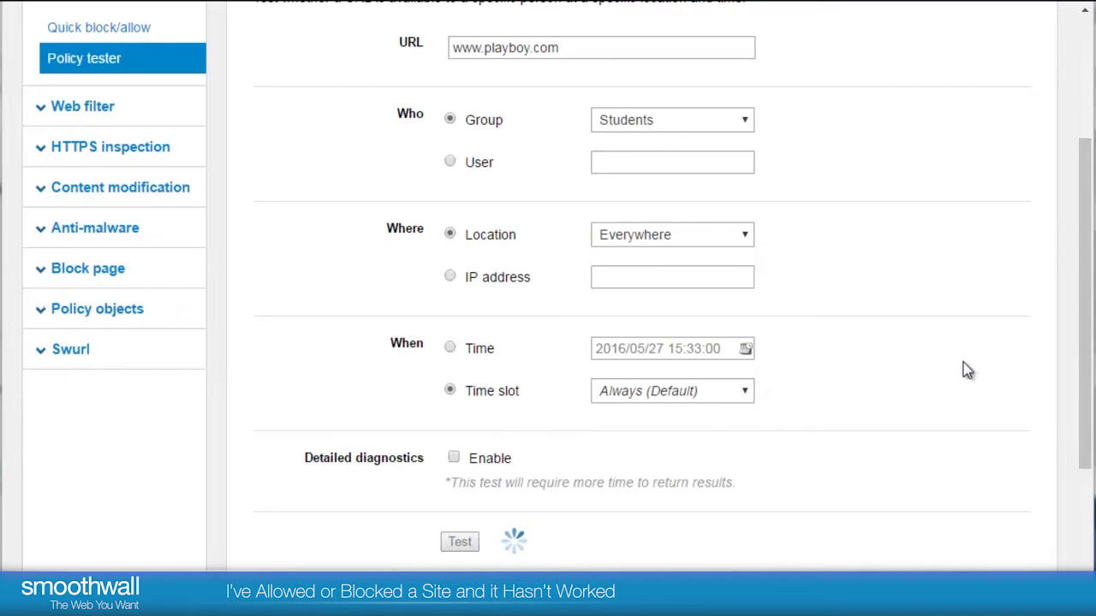
drag(1081, 231, 1070, 447)
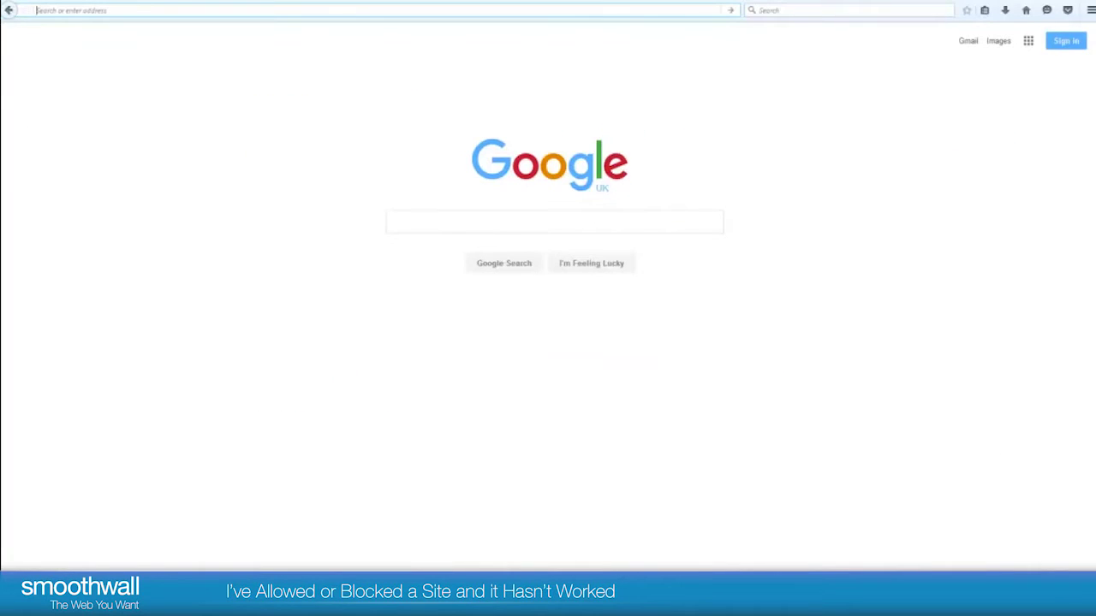
Type playboy.com/st into Firefox's address bar, ready to revisit the style page
text(pl)
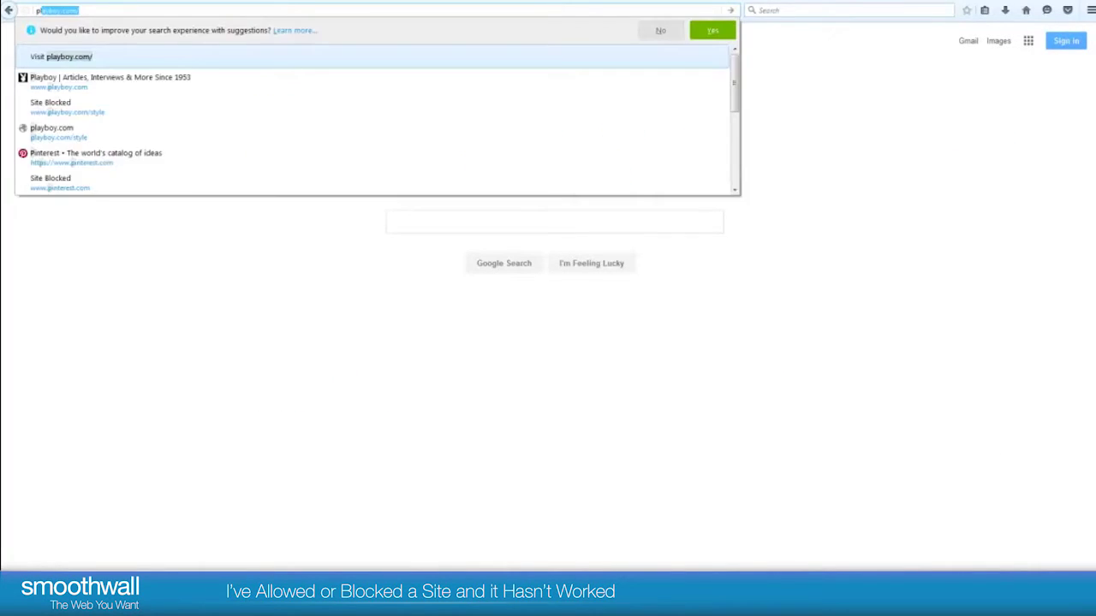
text(ayboy)
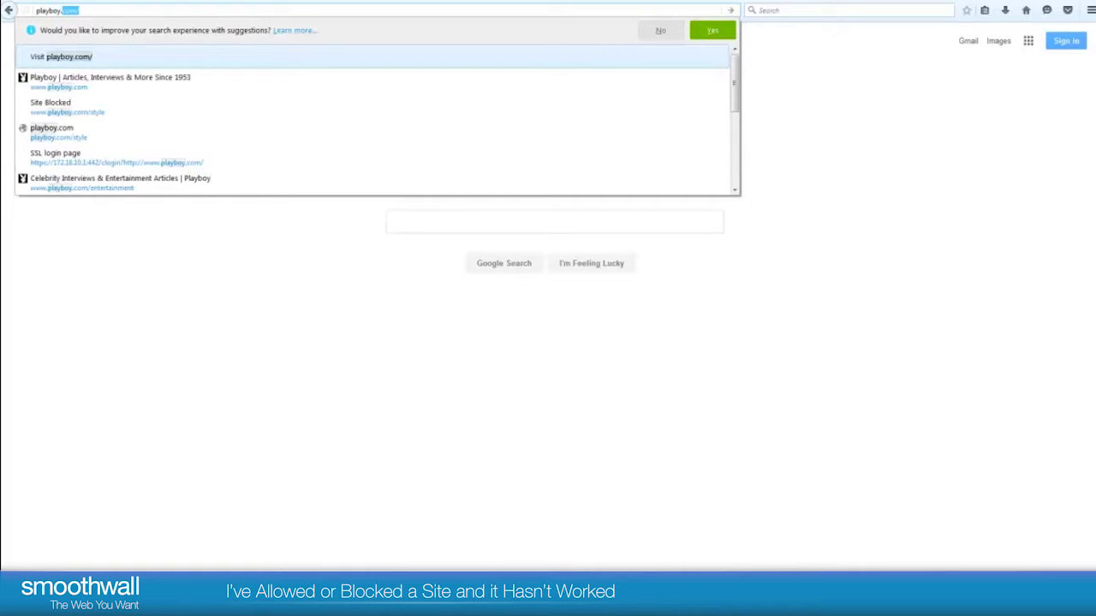
text(.com/)
text(style)
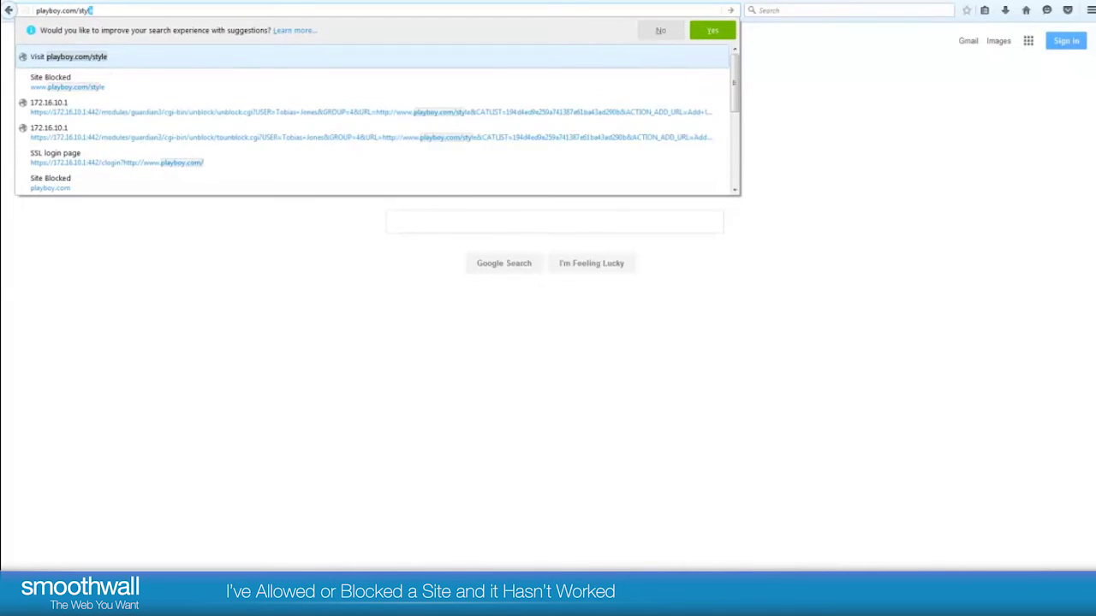